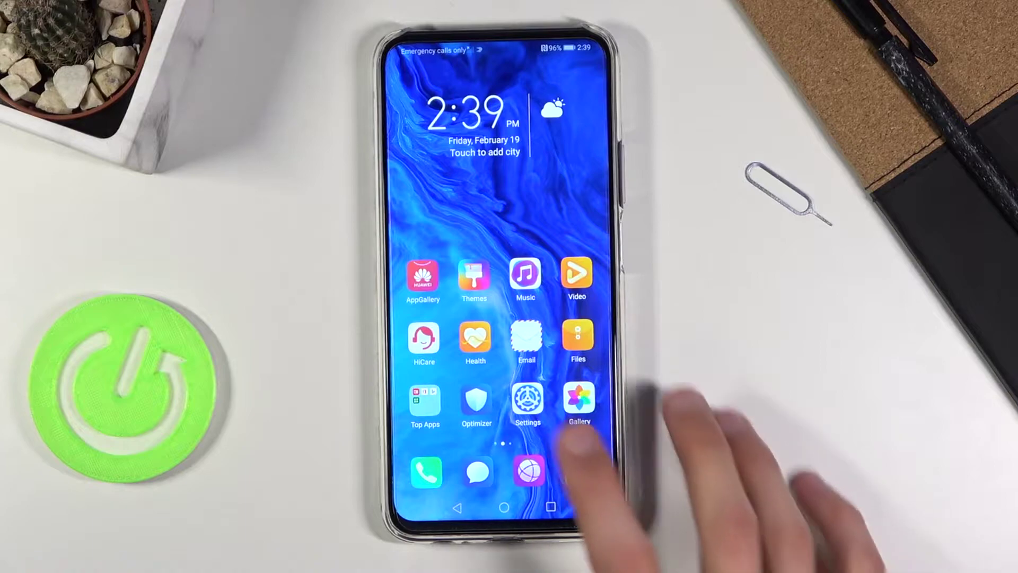
- Open Settings and screenshot its main list with Power plus Volume Down
click(528, 398)
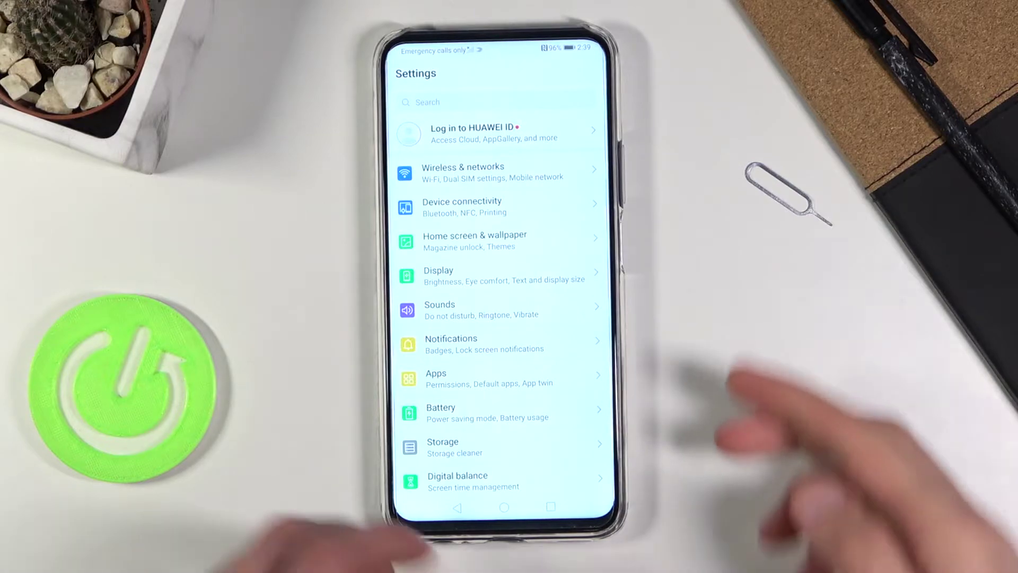
key(XF86AudioLowerVolume)
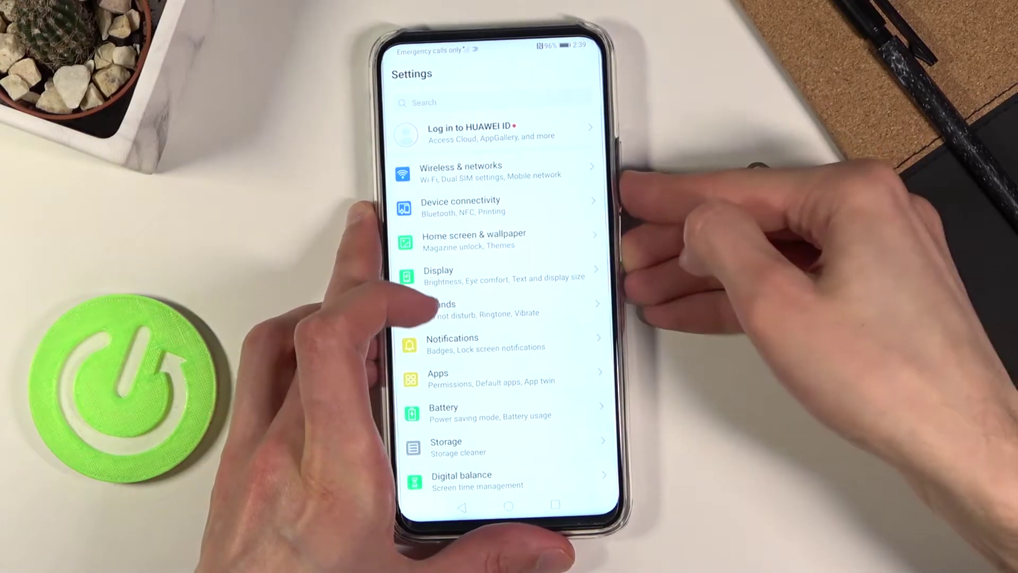
key(XF86PowerOff+XF86AudioLowerVolume)
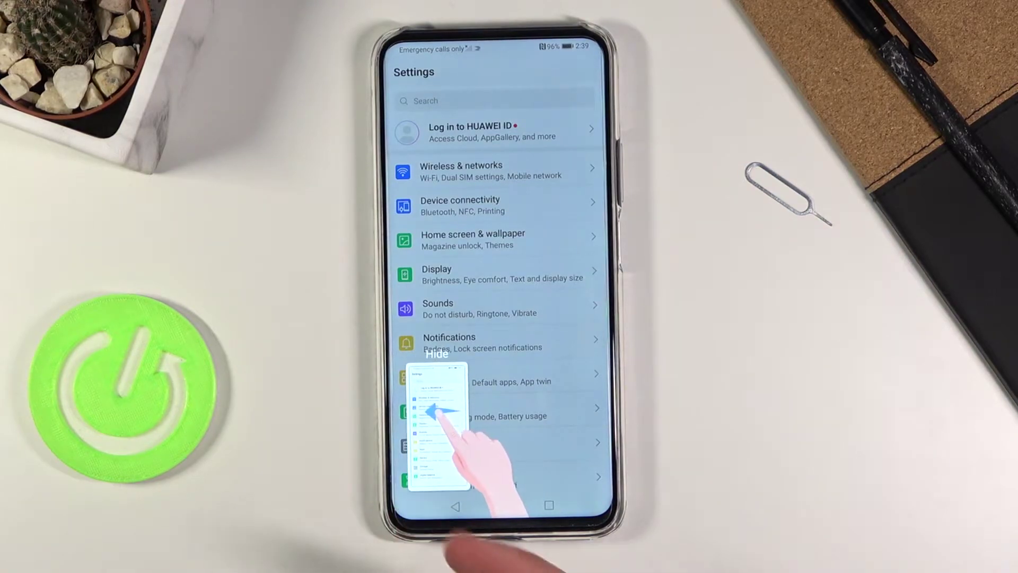
- Swipe the screenshot thumbnail down to start a scrolling capture
drag(443, 397, 455, 433)
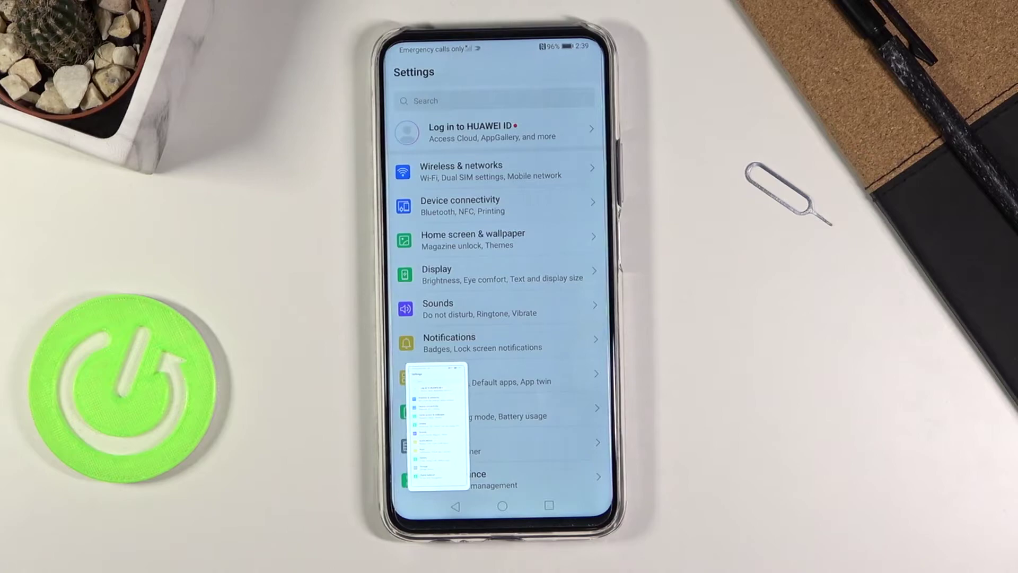
drag(444, 386, 439, 440)
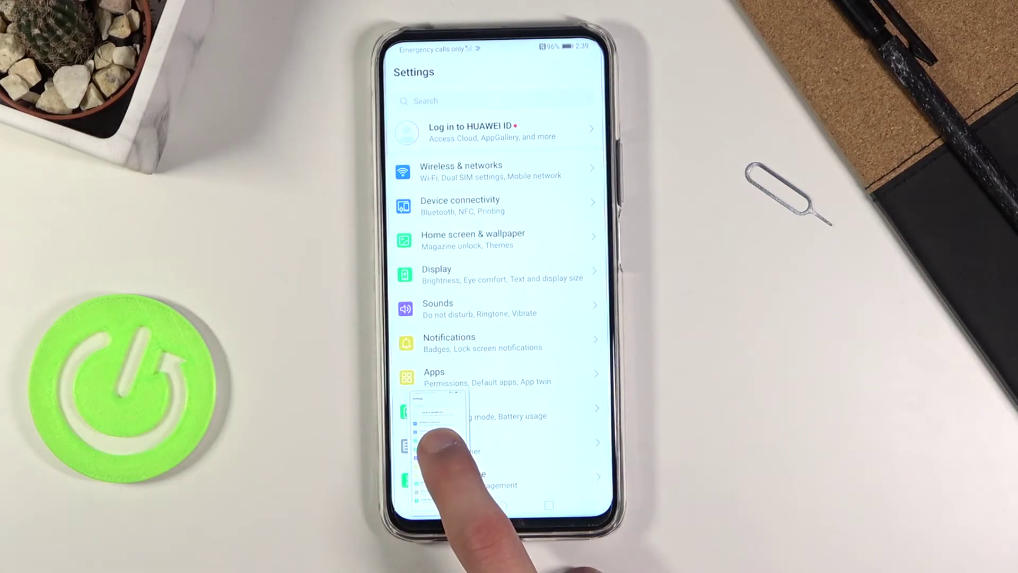
- Let the capture scroll down the settings list and stop it at System
drag(440, 449, 442, 477)
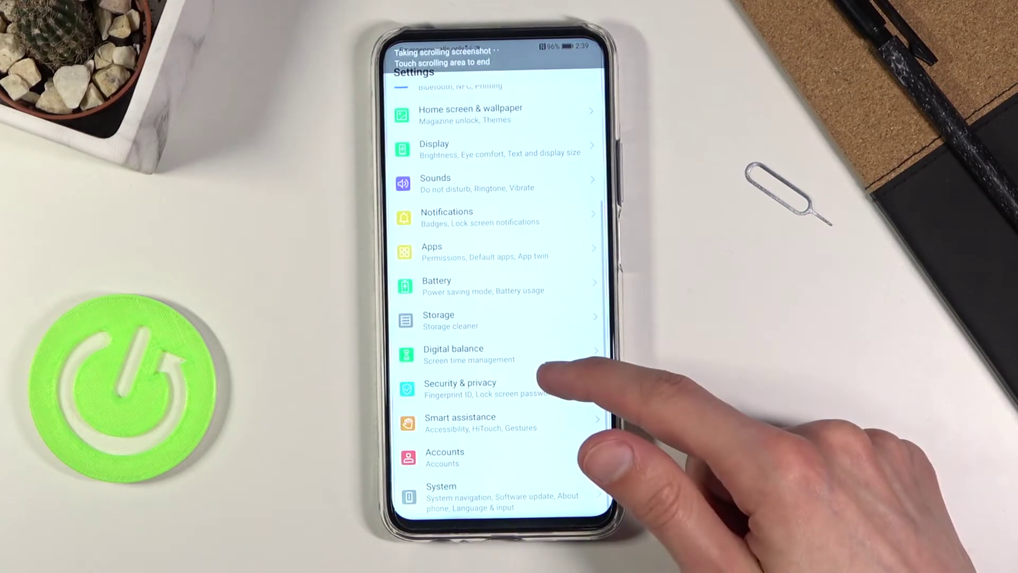
click(549, 375)
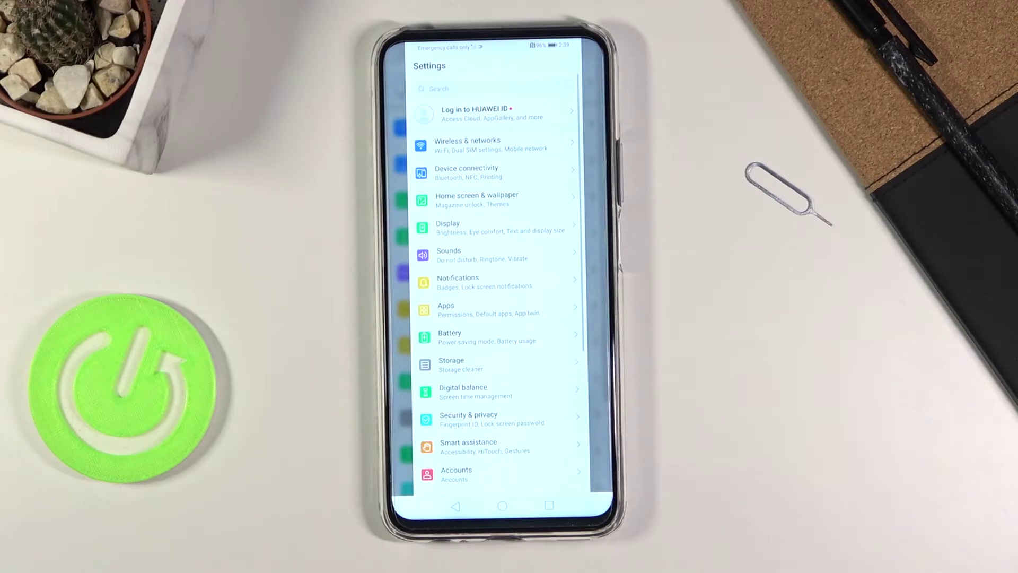
- Open the newest long screenshot in Gallery full-screen with toolbars hidden
drag(501, 517, 501, 358)
click(577, 415)
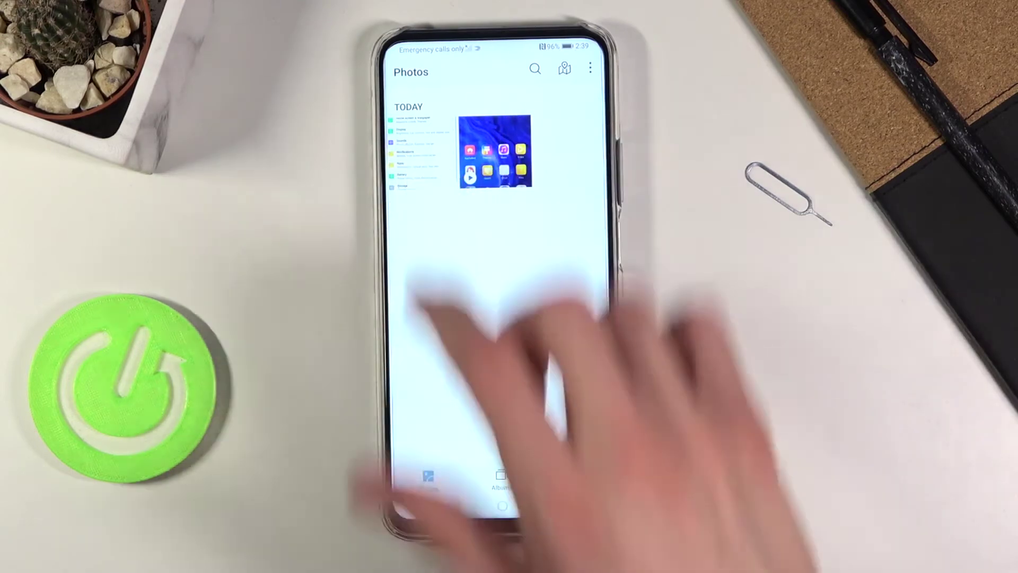
click(496, 151)
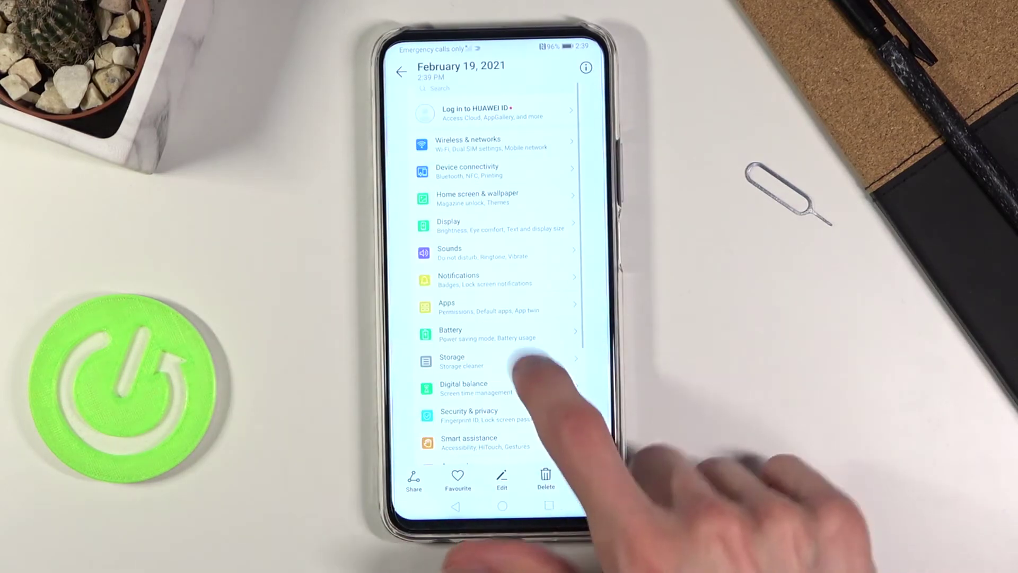
click(529, 365)
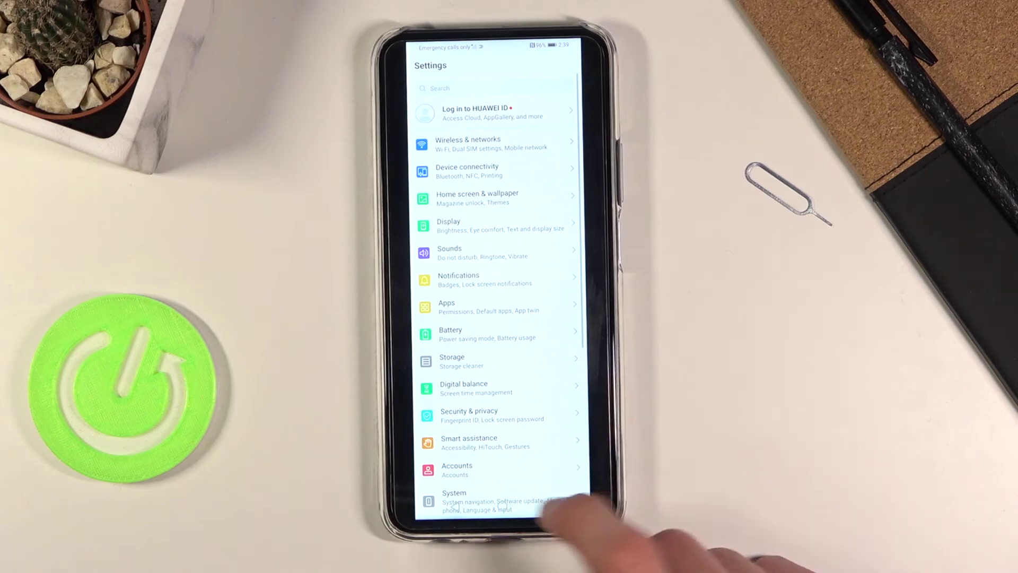
- Close the Gallery viewer and go back to the home screen
click(502, 506)
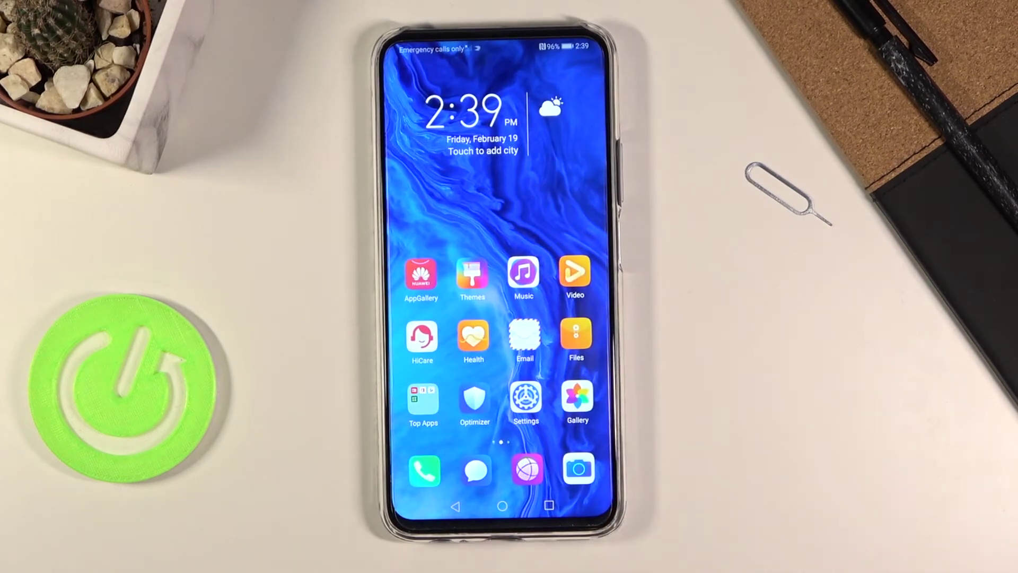